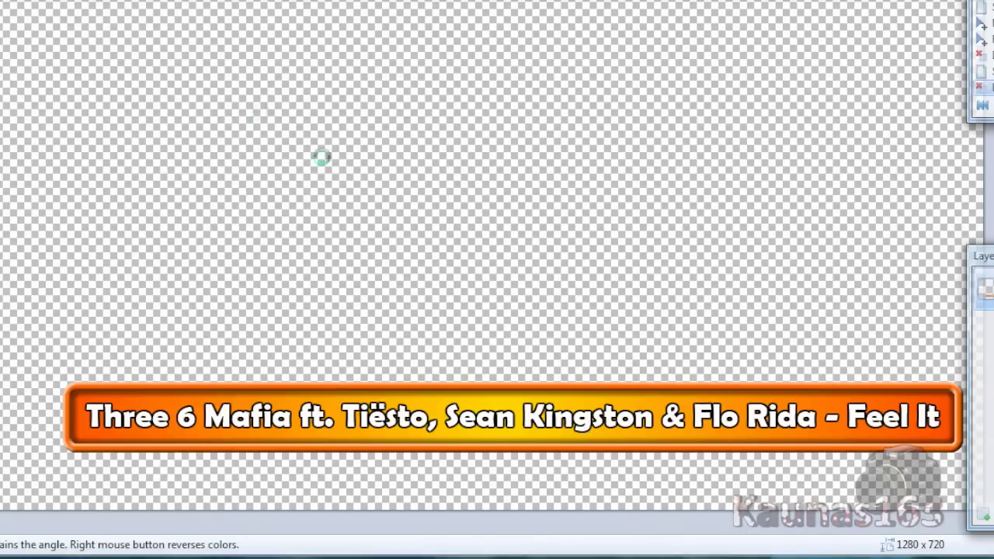
- Create a new 1280×720 image and delete its white content to leave a transparent canvas
key(ctrl+n)
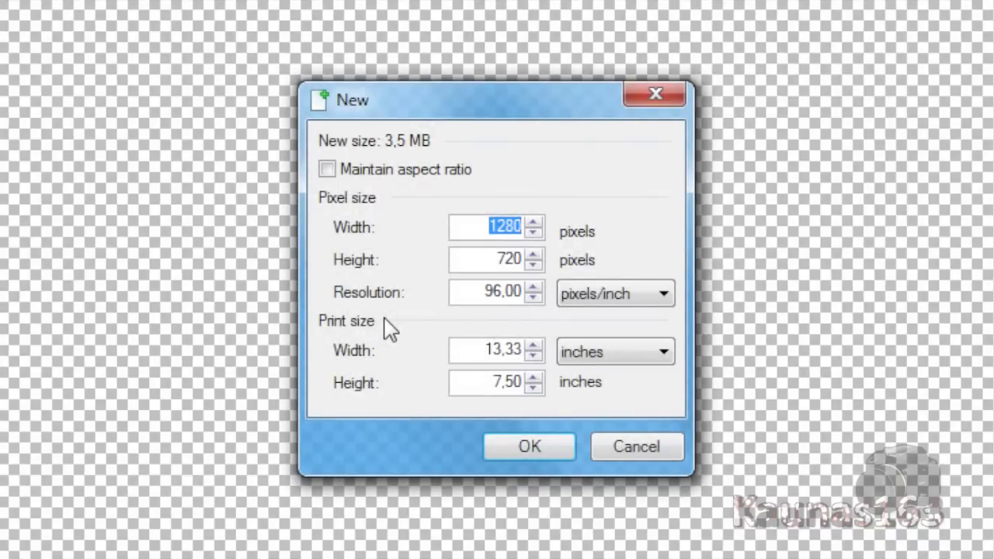
click(464, 221)
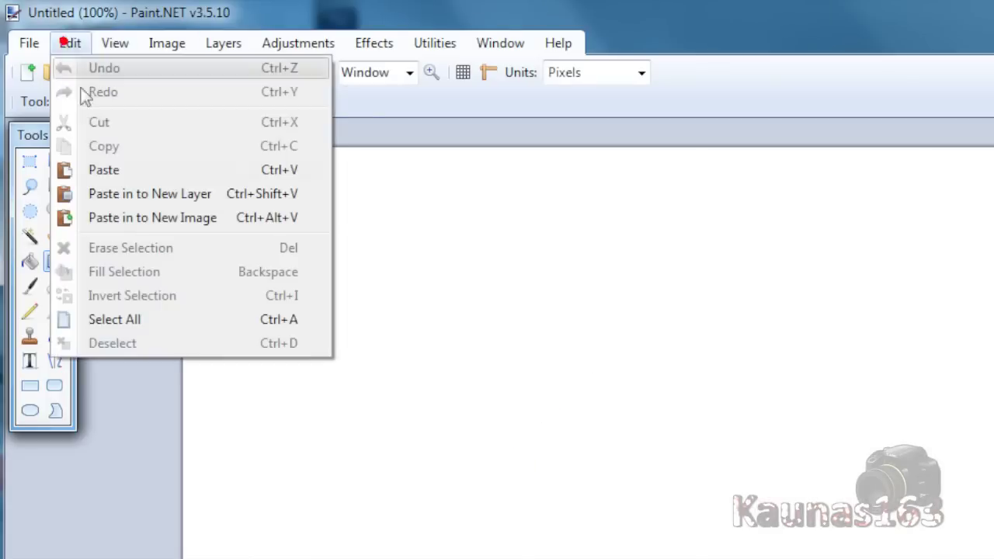
click(125, 319)
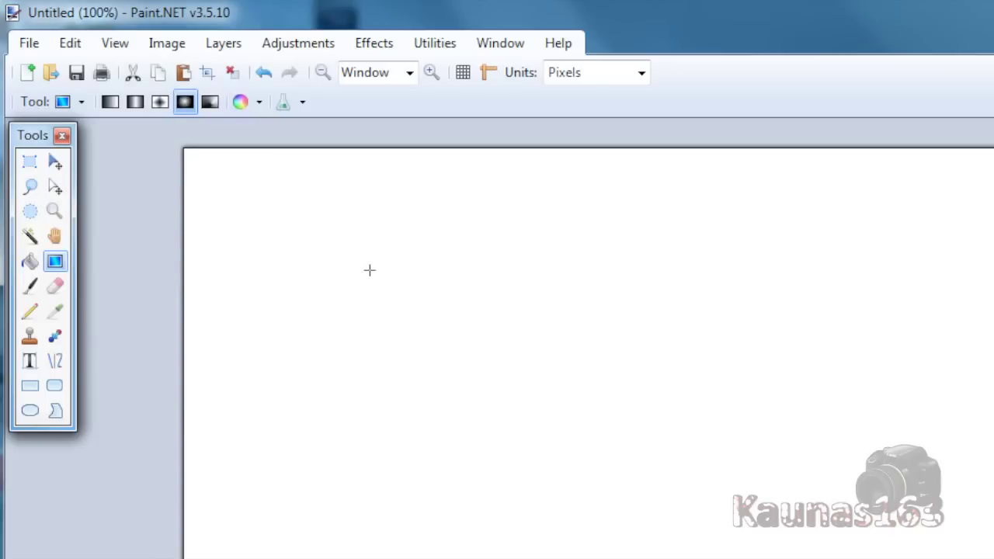
key(Delete)
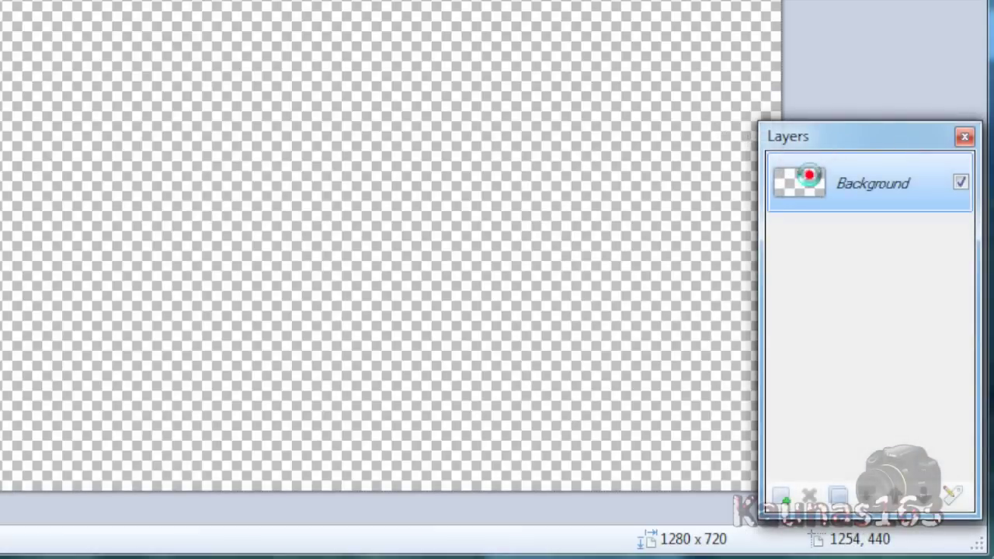
- Rename the Background layer to 'rectangle' and add a second layer named 'text'
double_click(808, 180)
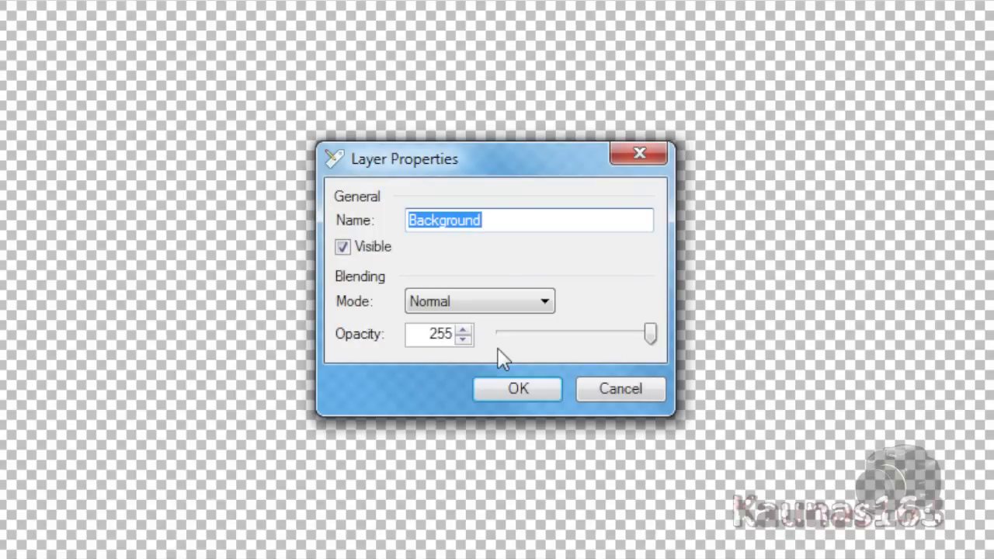
text(rectangle)
key(Return)
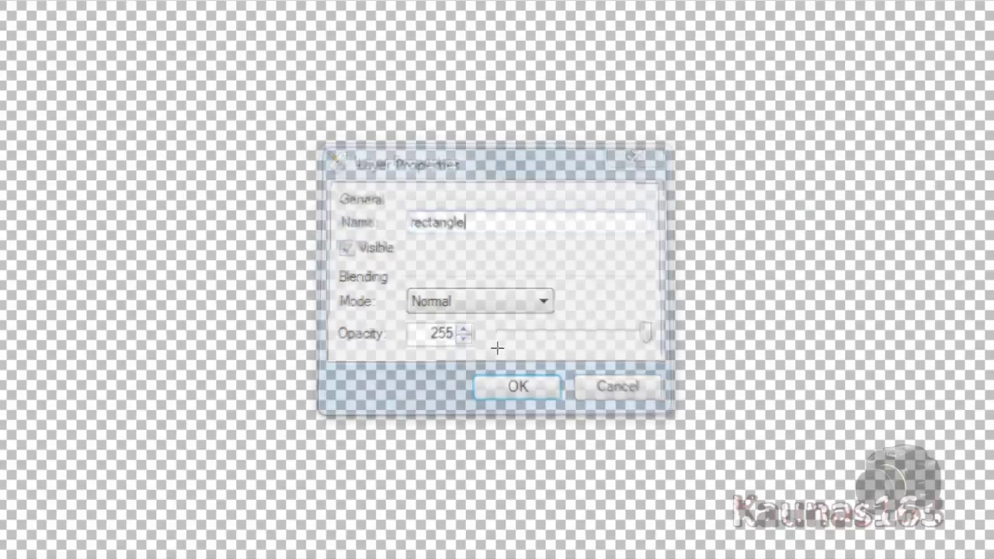
click(782, 495)
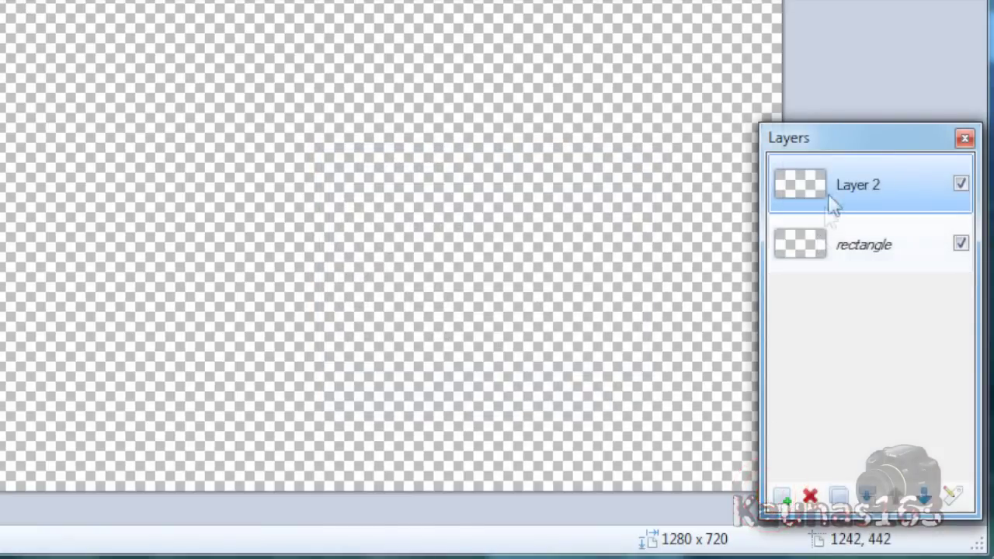
double_click(834, 189)
text(text)
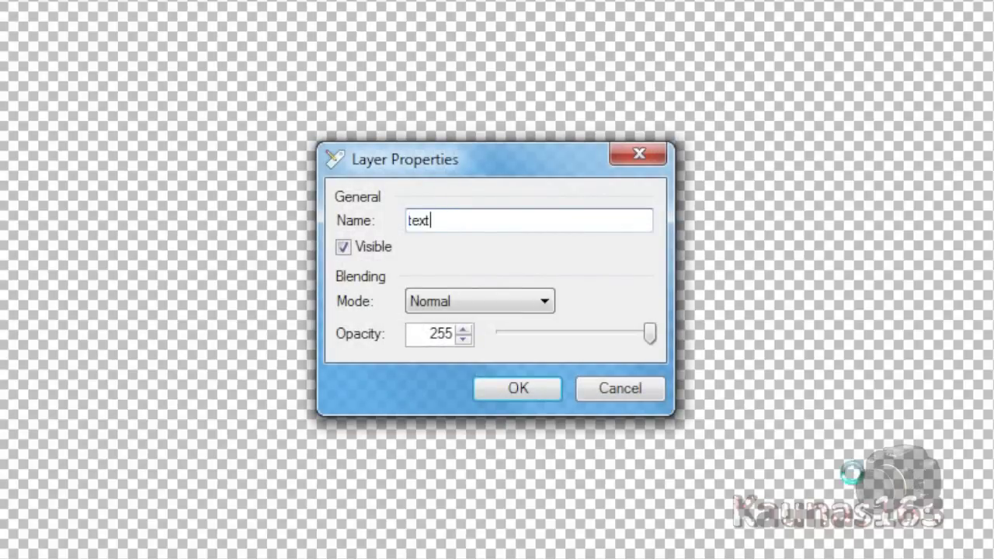
key(Return)
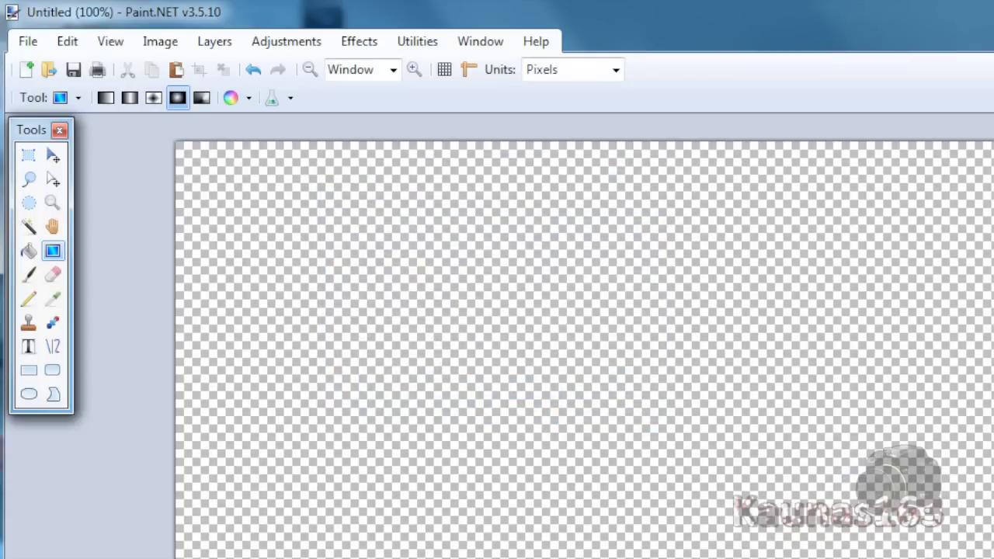
- Write 'This text is for demonstrational purposes' in white Berlin Sans FB Demi 36, placed near the bottom
click(27, 346)
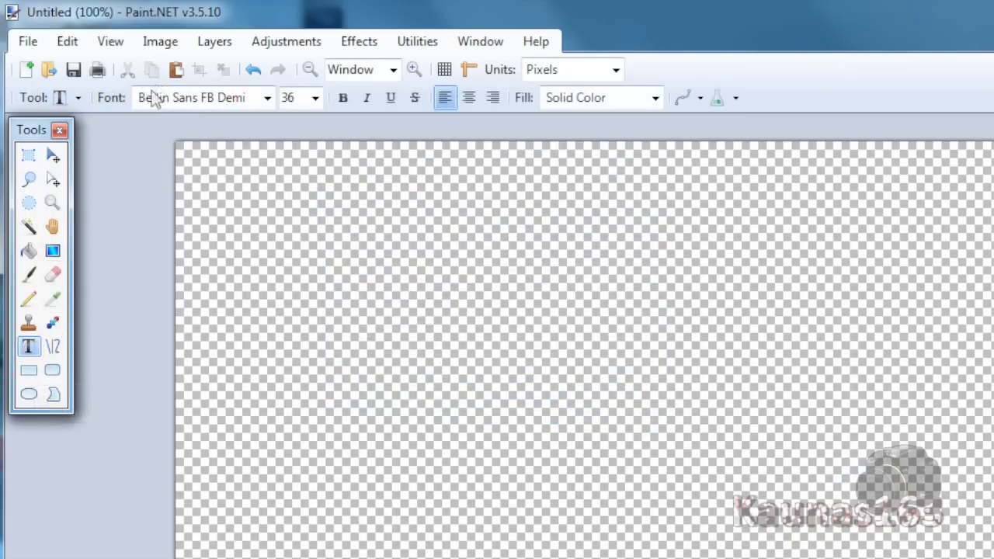
click(176, 98)
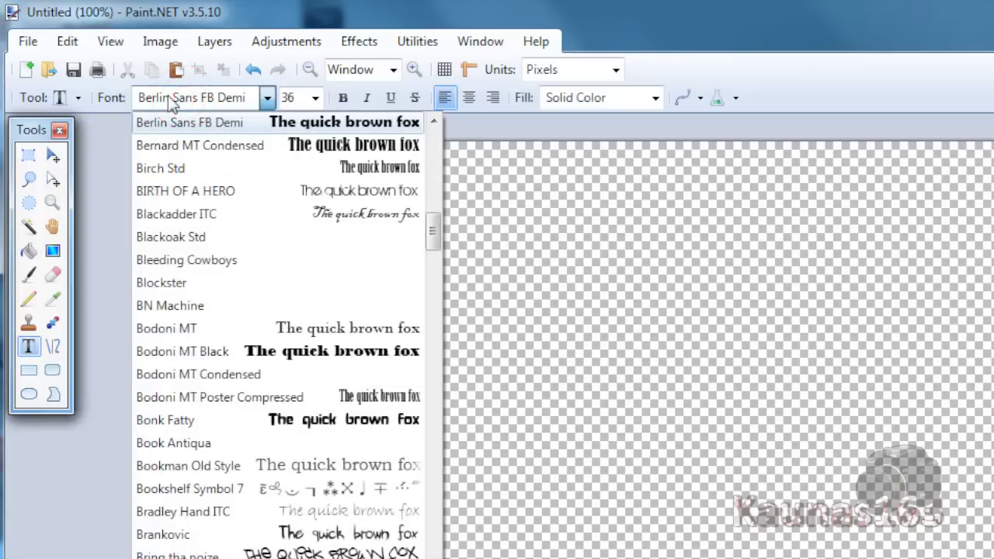
click(212, 98)
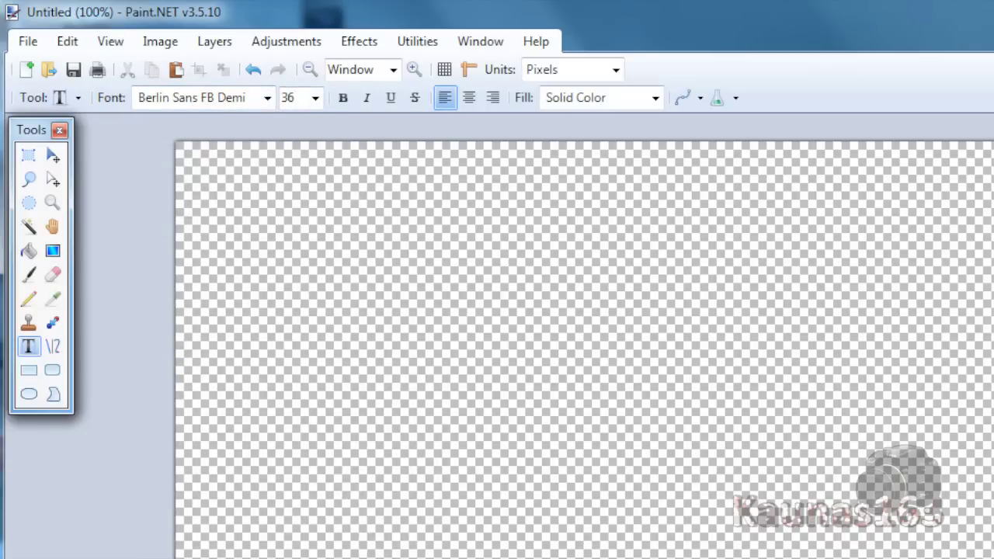
click(306, 558)
text(This)
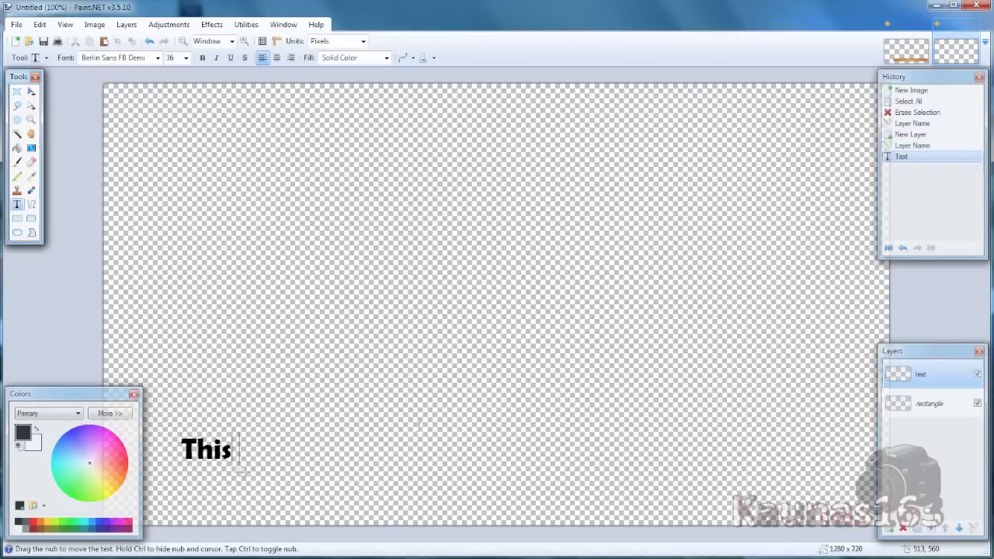
text( text is for demonstrational purposes)
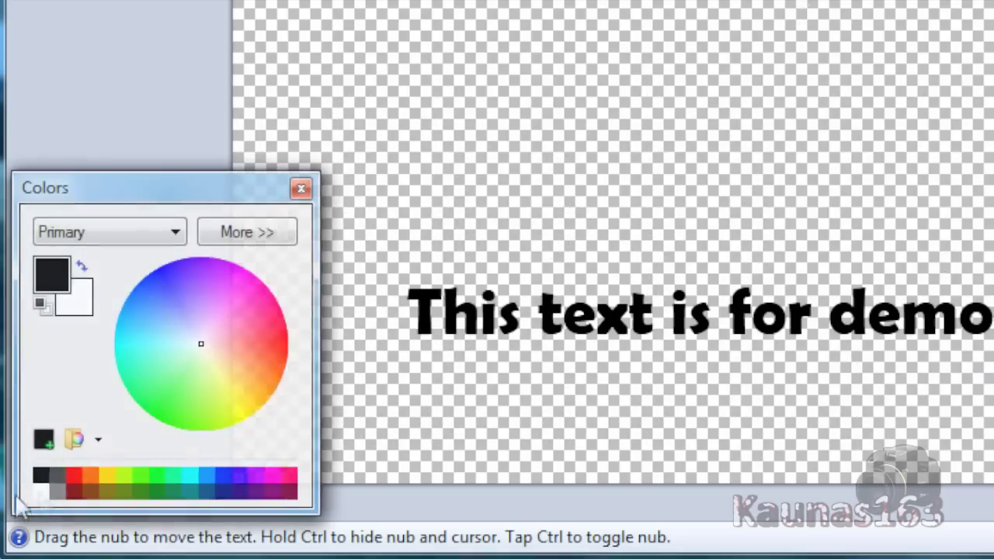
click(40, 491)
drag(983, 311, 993, 400)
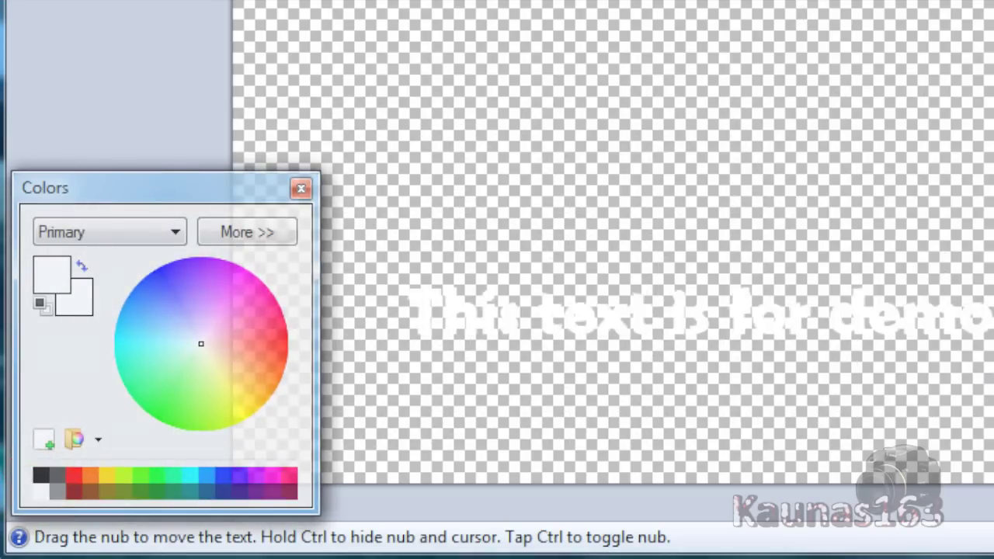
drag(843, 489, 839, 479)
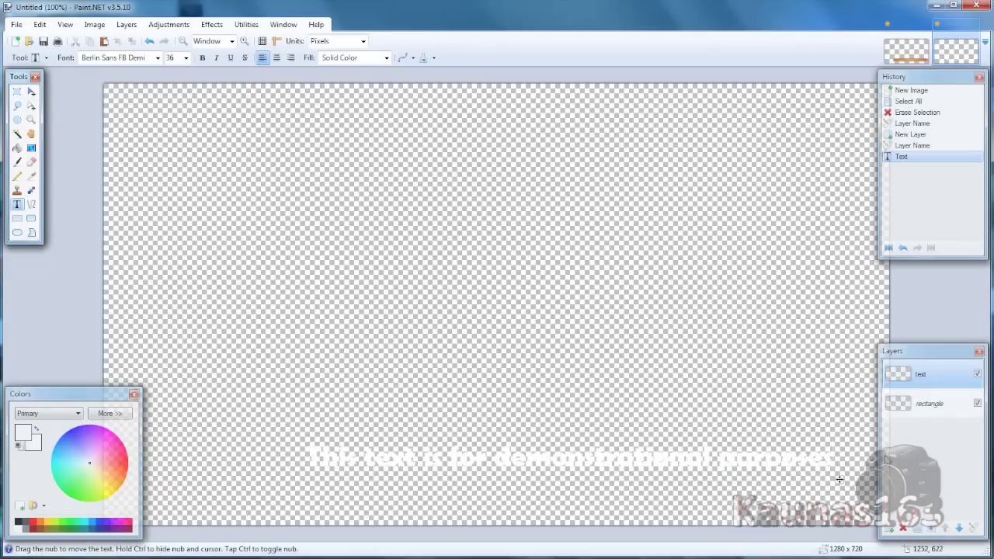
- Apply Outline Object to the text with black colour and width 2
click(211, 24)
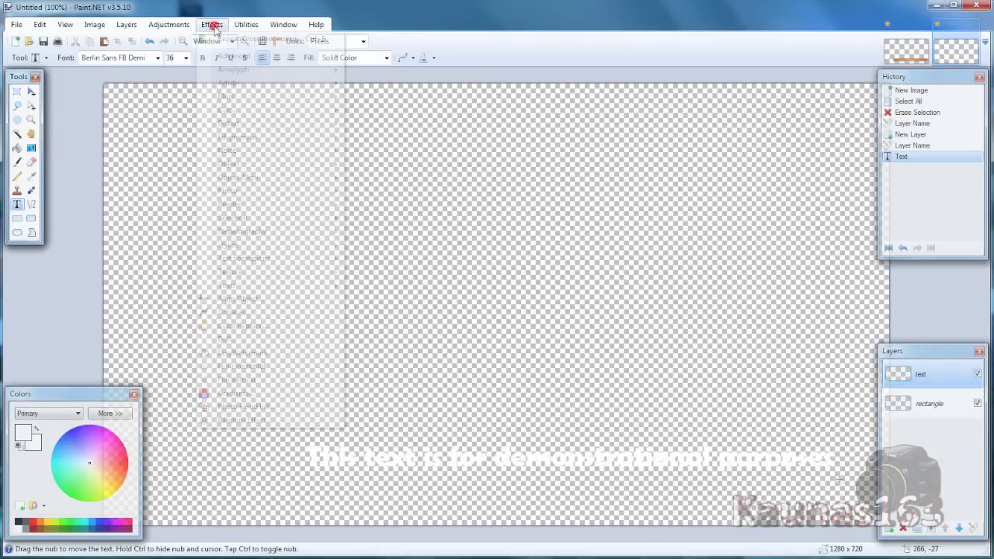
click(187, 281)
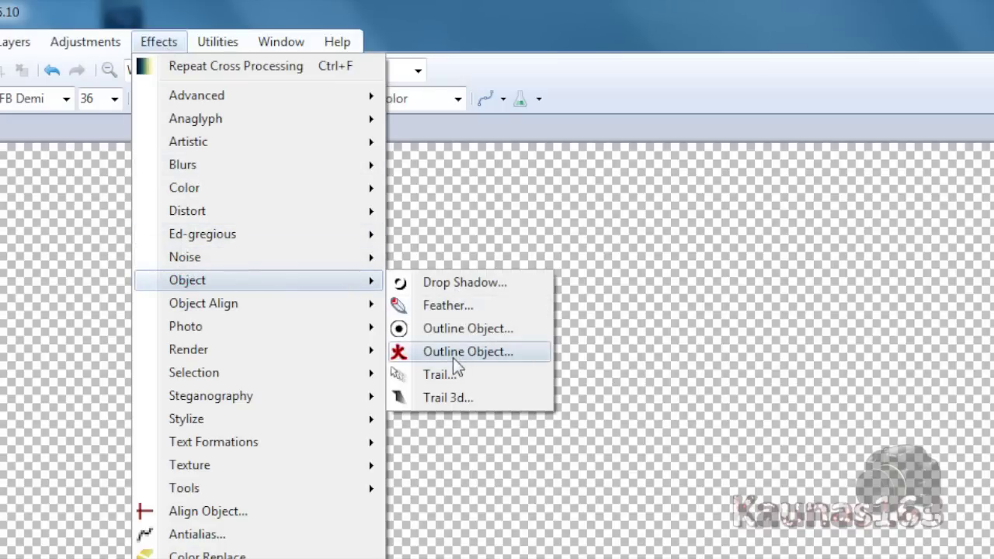
click(470, 354)
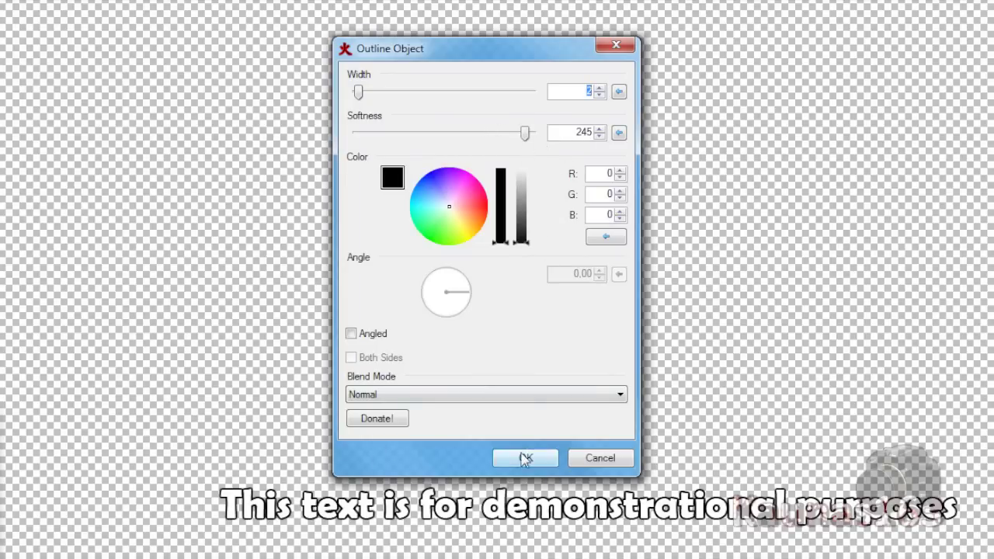
click(525, 458)
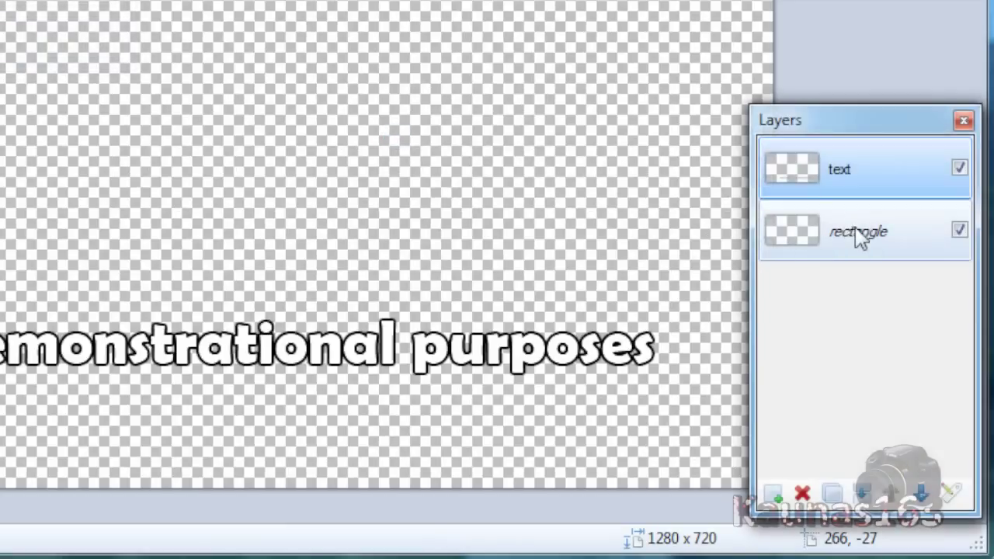
- On the 'rectangle' layer, draw an orange rounded rectangle with brush width 10 enclosing the text
click(859, 235)
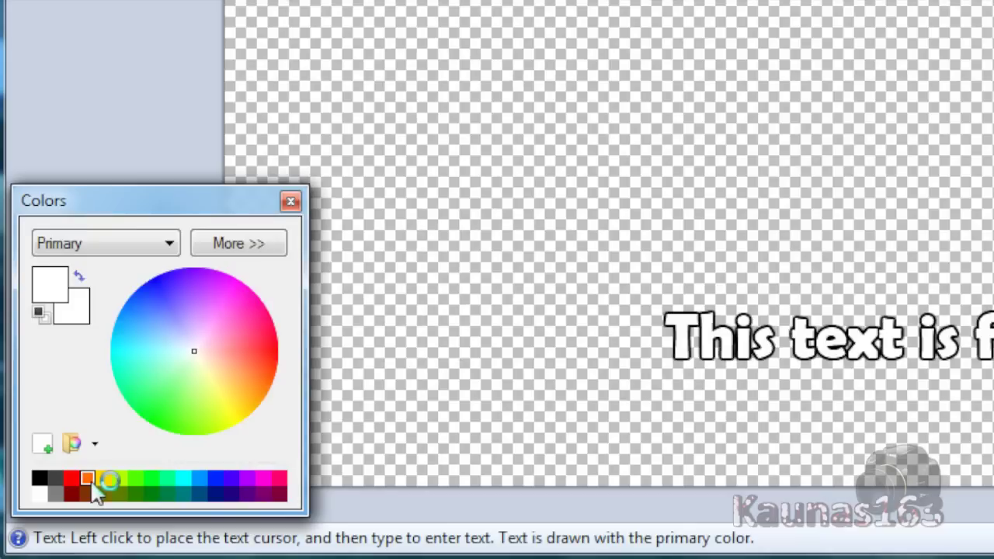
click(88, 480)
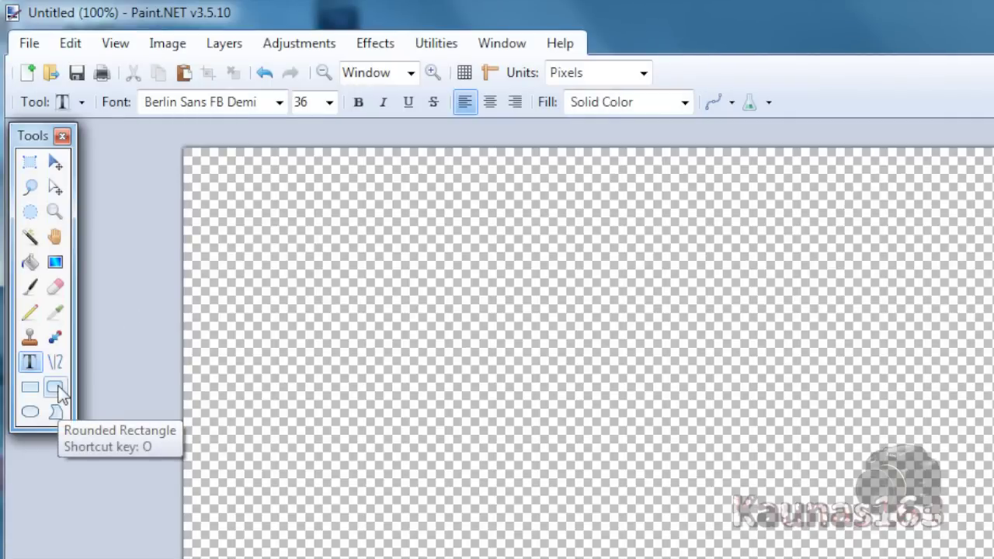
click(59, 388)
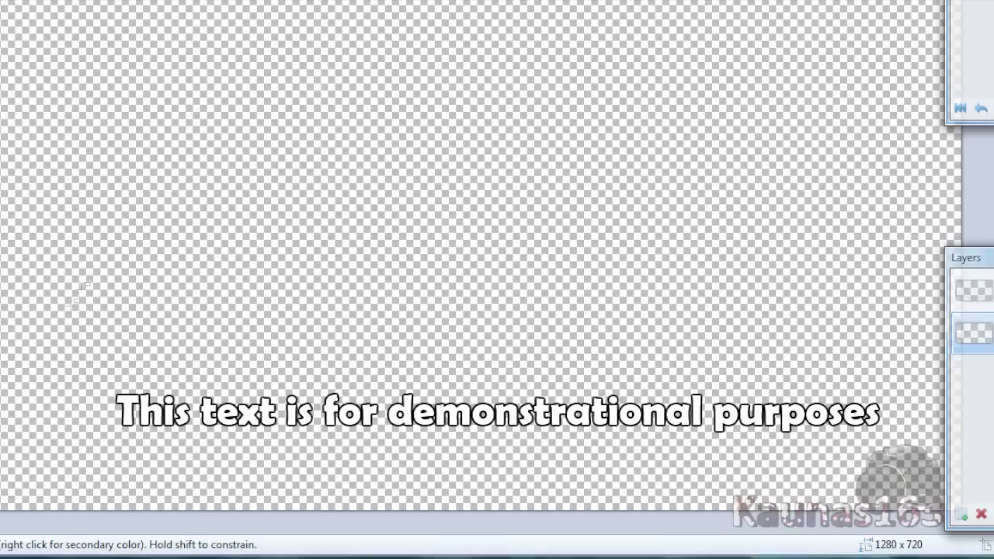
drag(94, 376, 904, 449)
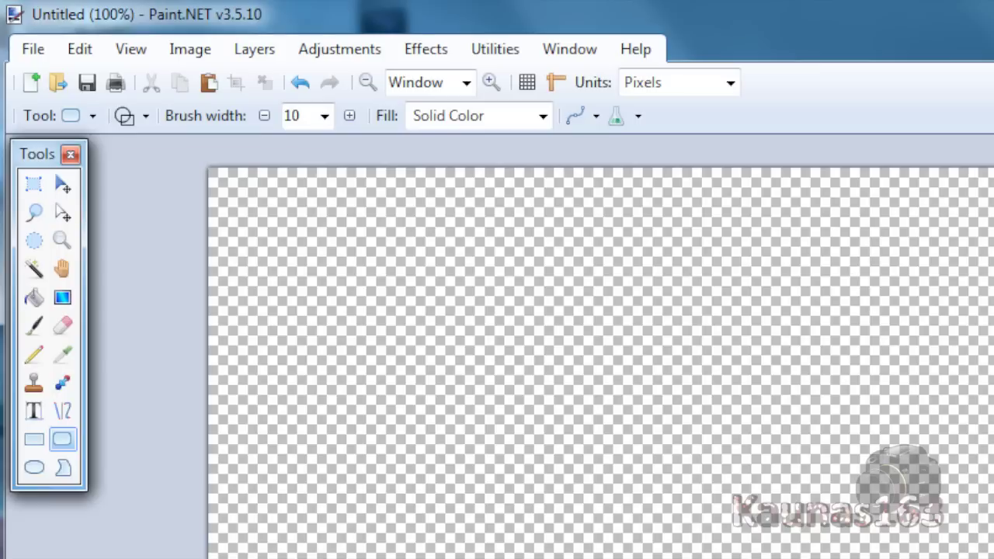
- Magic-wand the rounded rectangle's interior and align the text layer's content with Align Object
click(34, 268)
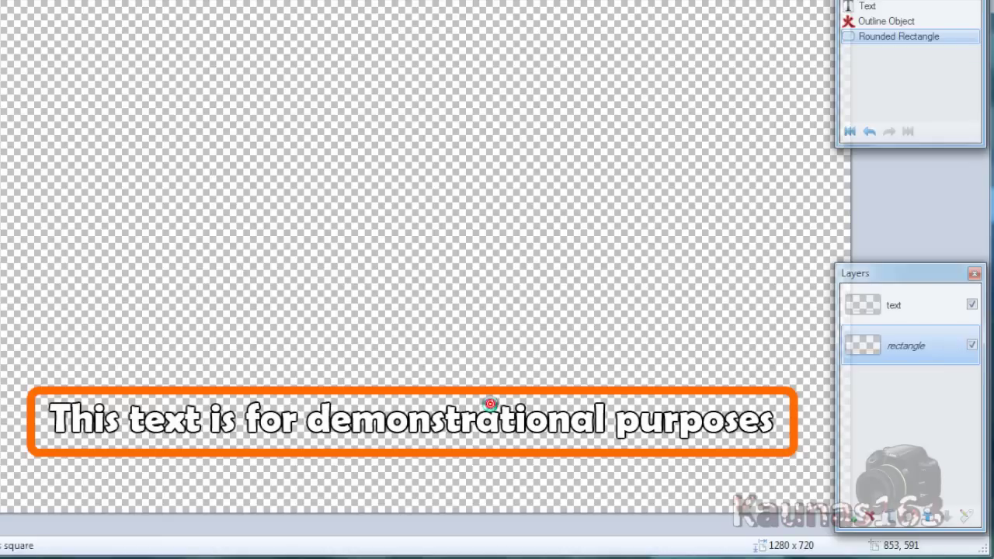
click(494, 399)
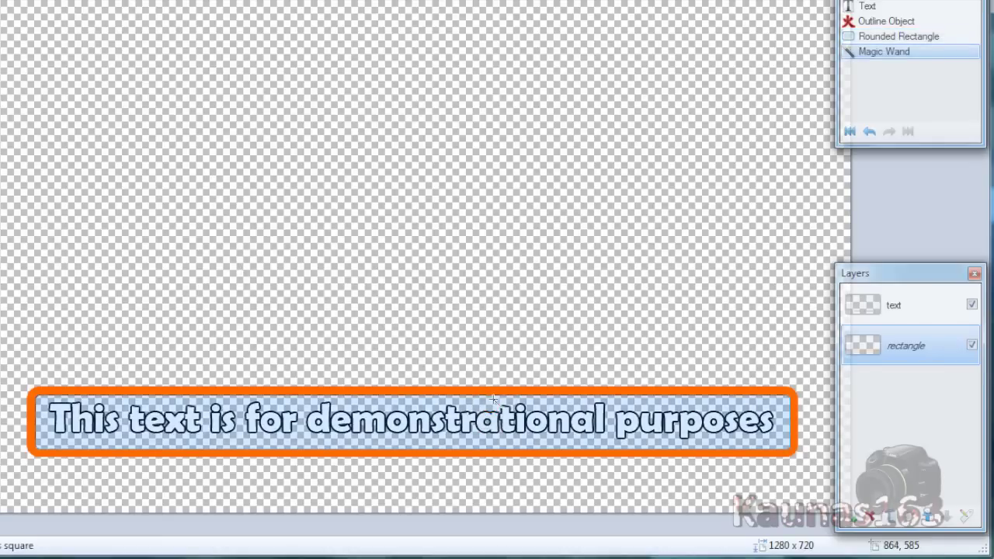
click(880, 308)
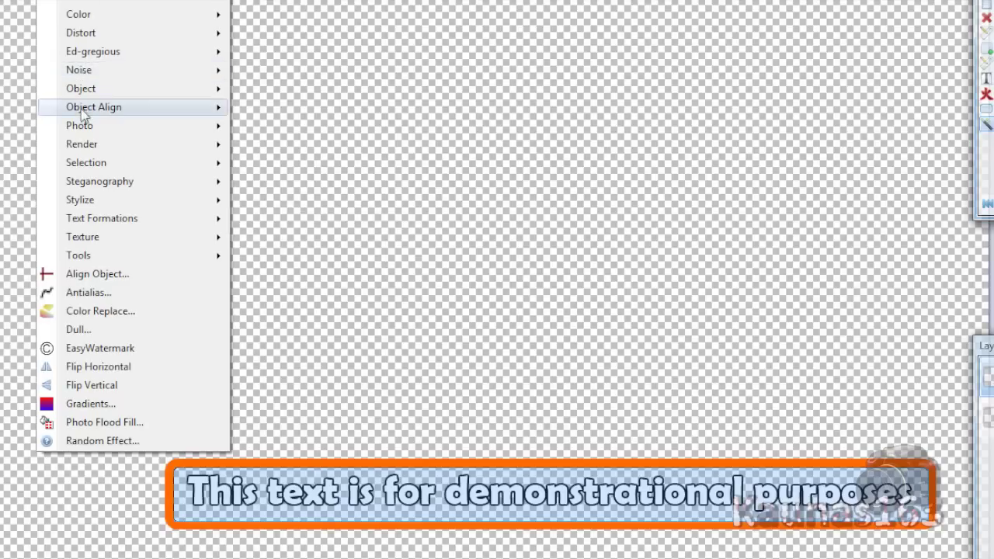
mouse_move(206, 115)
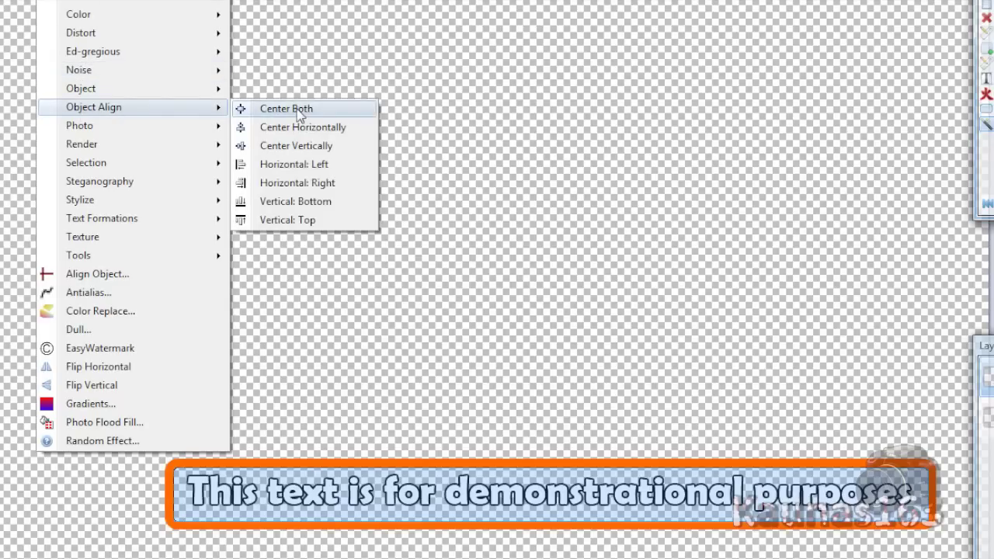
click(113, 277)
click(407, 362)
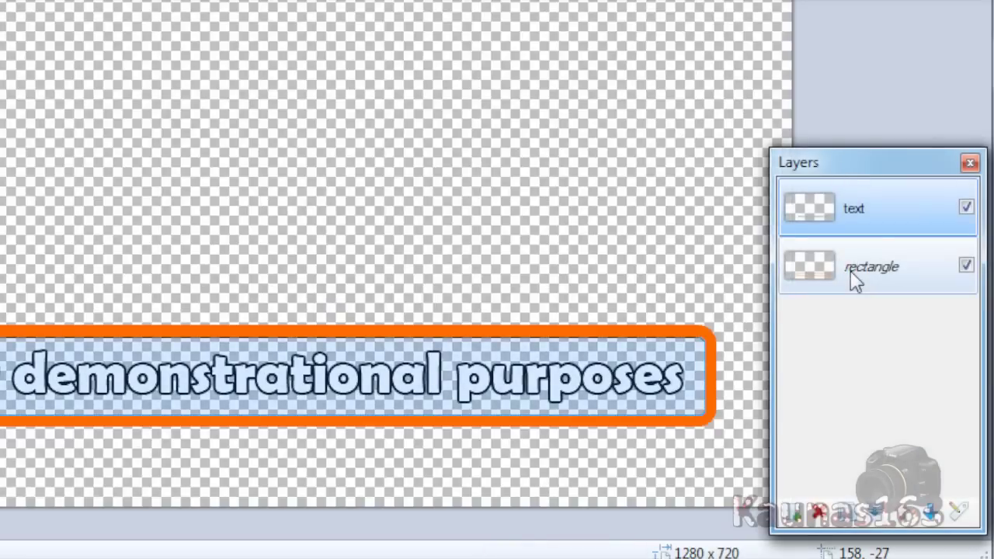
click(851, 269)
- On new Layer 3, drag a radial gradient from yellow primary to red secondary across the banner
click(794, 514)
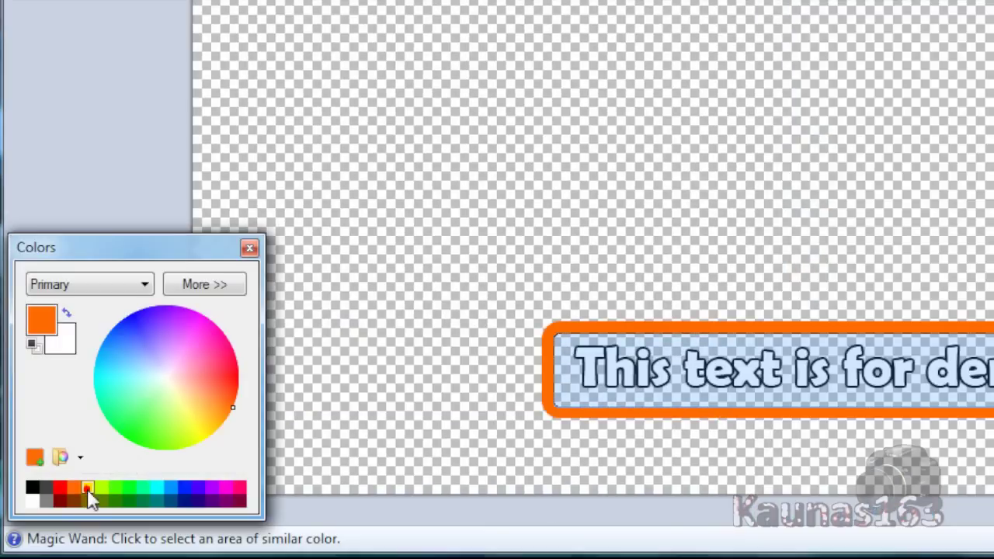
click(87, 487)
right_click(62, 490)
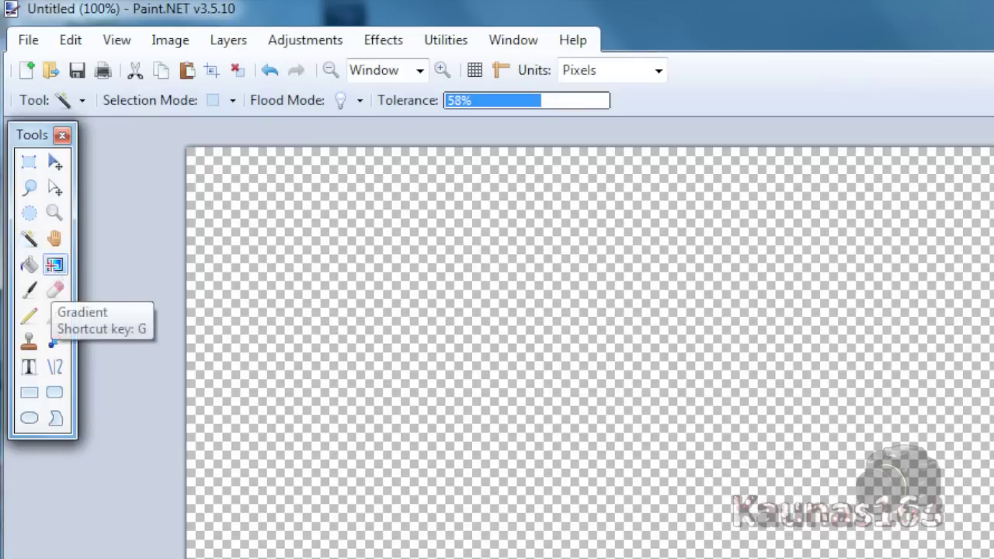
click(54, 265)
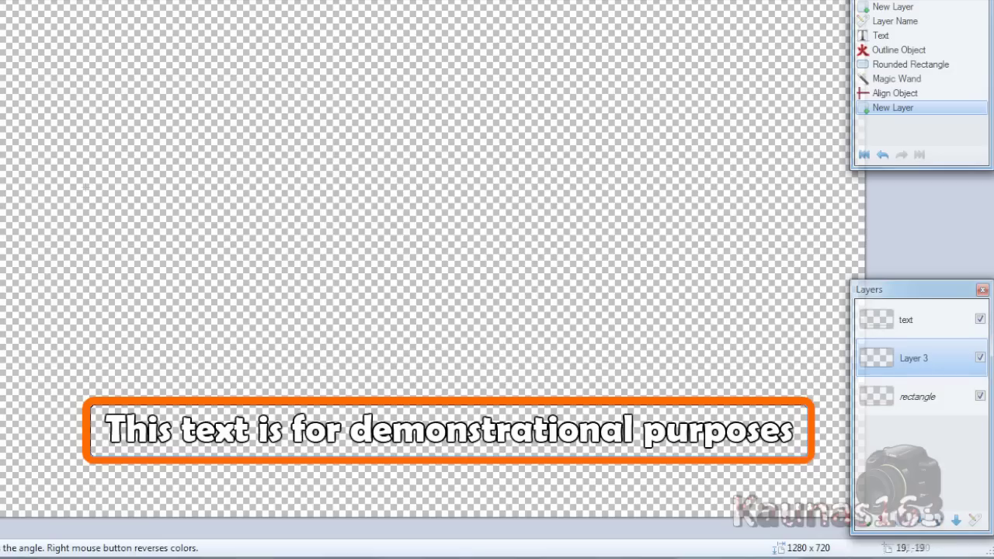
drag(450, 432, 878, 247)
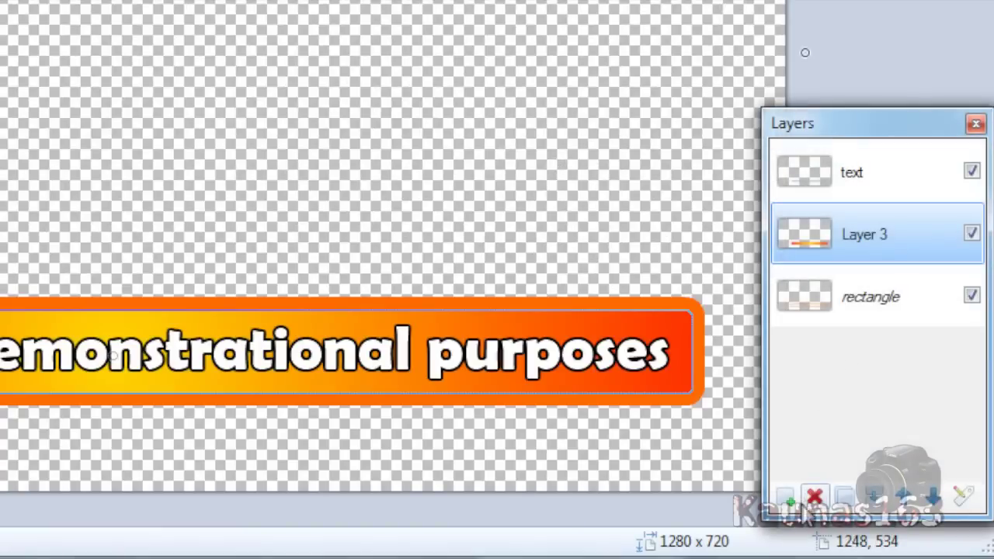
- Add Layer 4 and trace the banner selection with Outline Selection
click(786, 497)
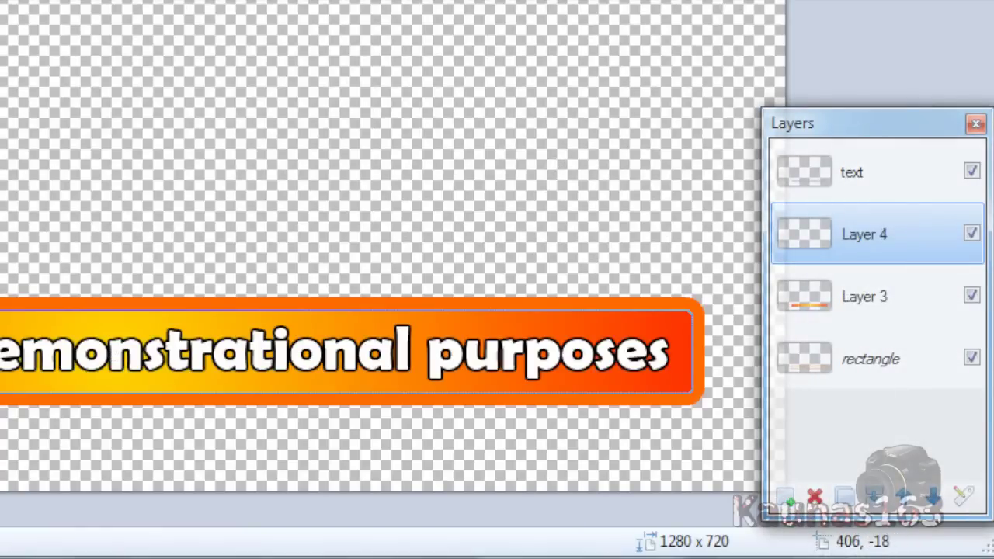
click(155, 40)
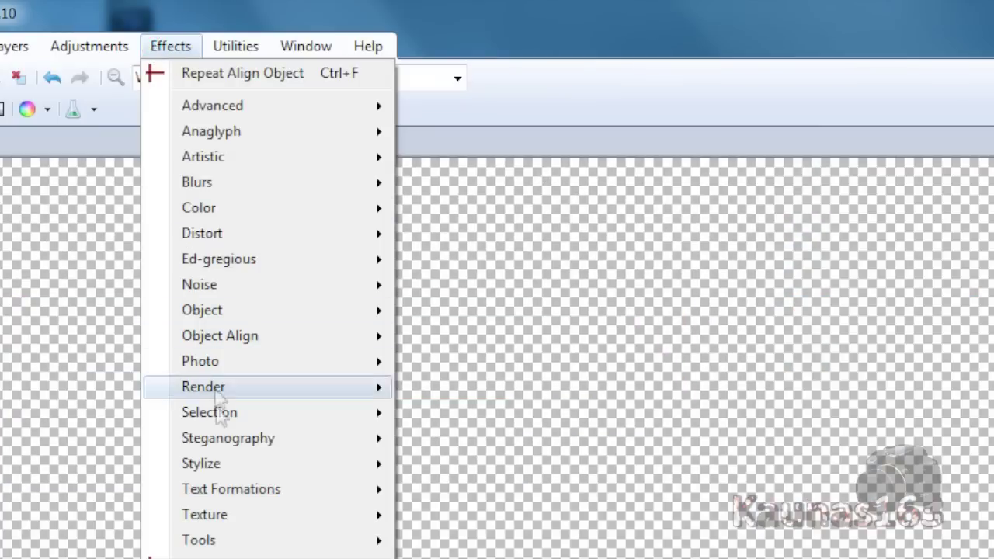
click(219, 413)
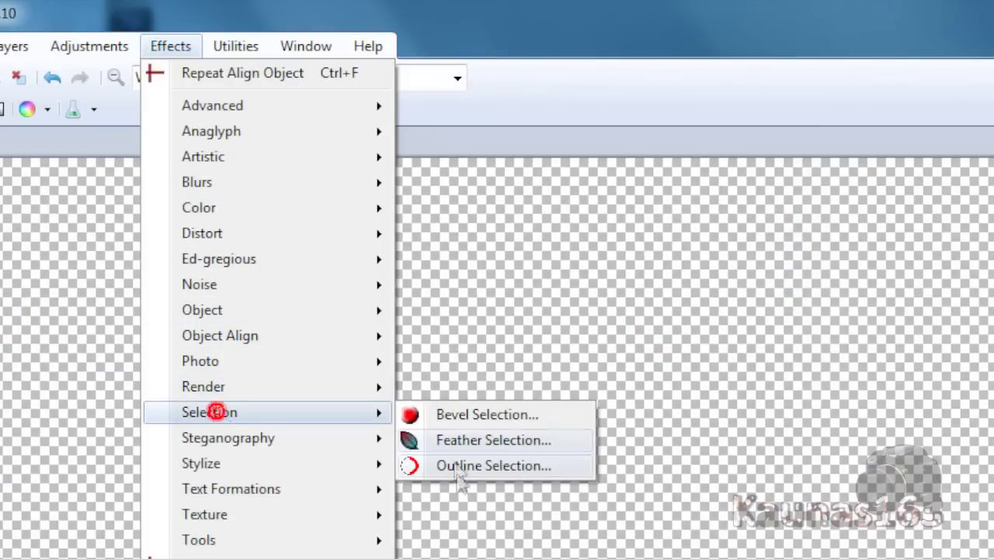
click(457, 474)
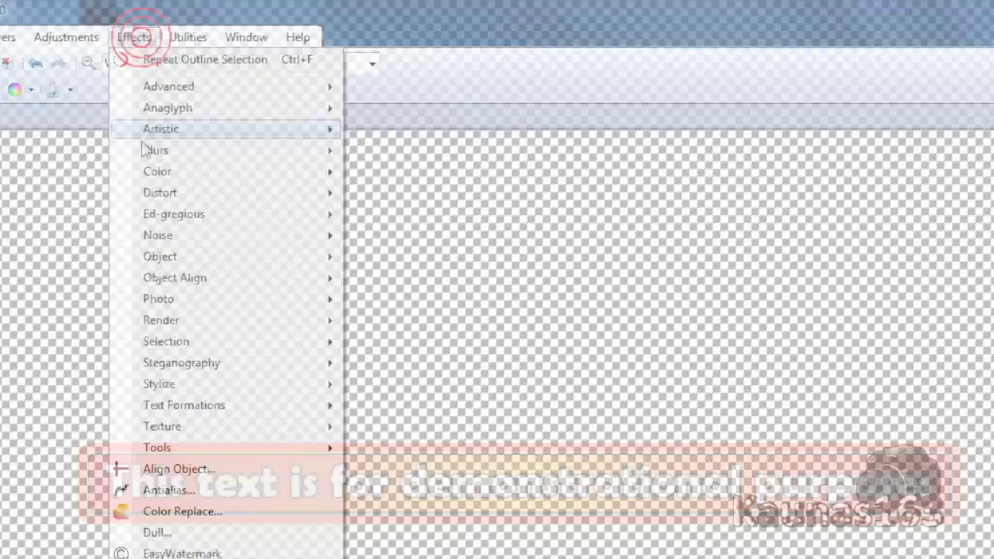
- Soften the outline with a Gaussian Blur of radius 4
mouse_move(116, 148)
click(377, 278)
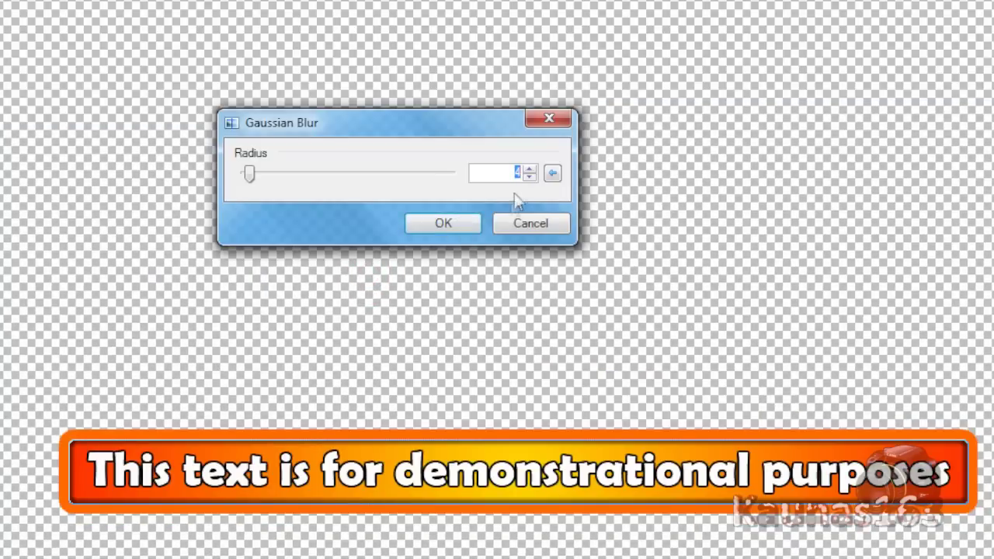
click(529, 177)
click(531, 170)
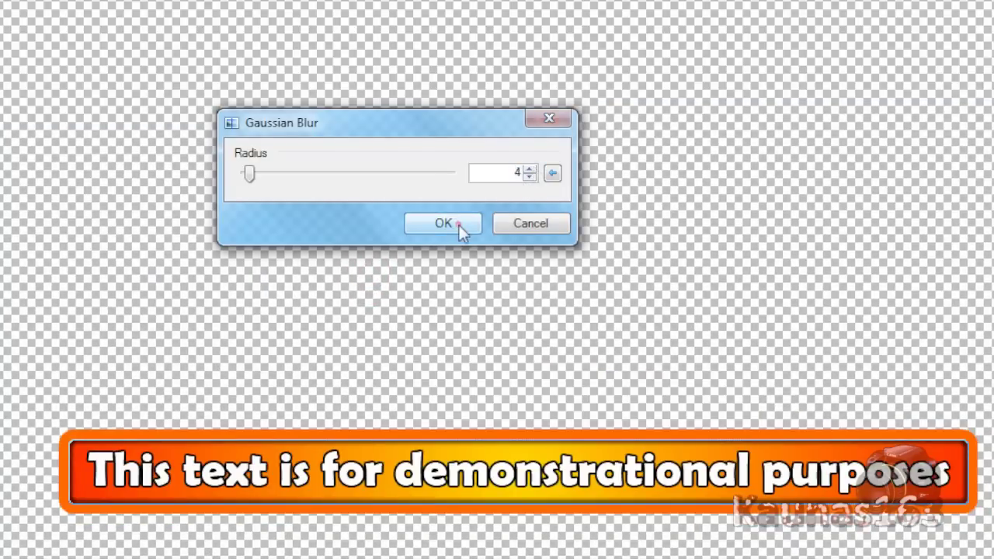
click(450, 225)
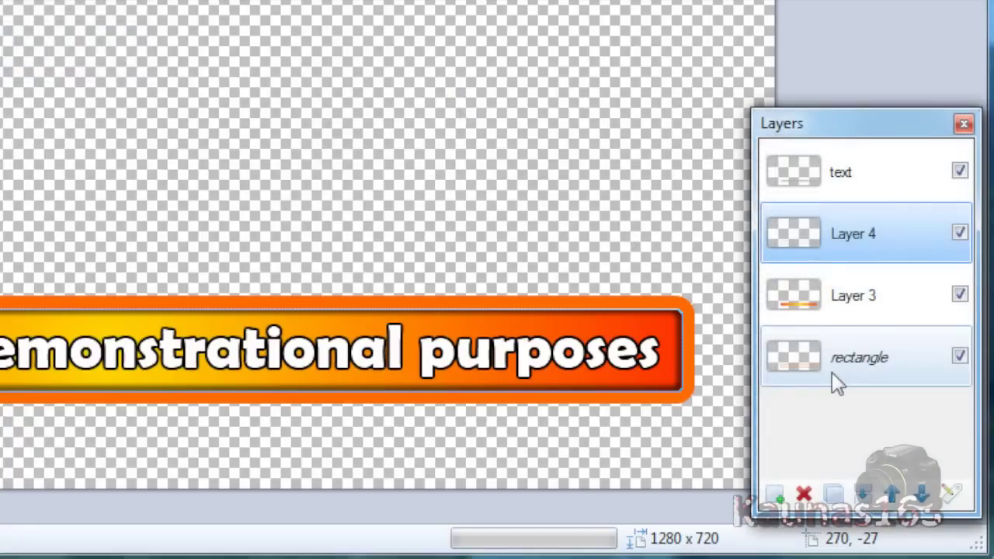
- Magic-wand the banner on the 'rectangle' layer, apply Bevel Selection with default settings, then deselect
click(833, 374)
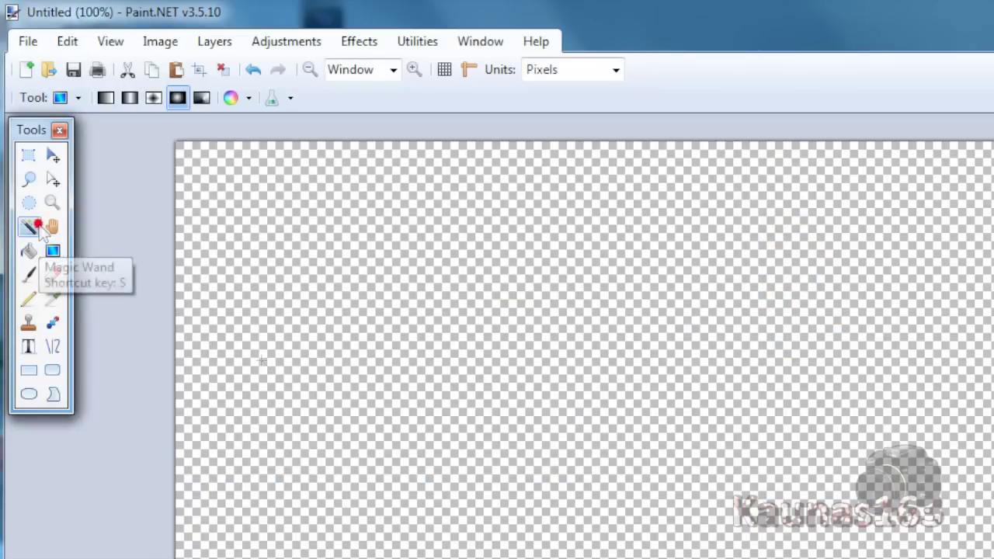
click(41, 227)
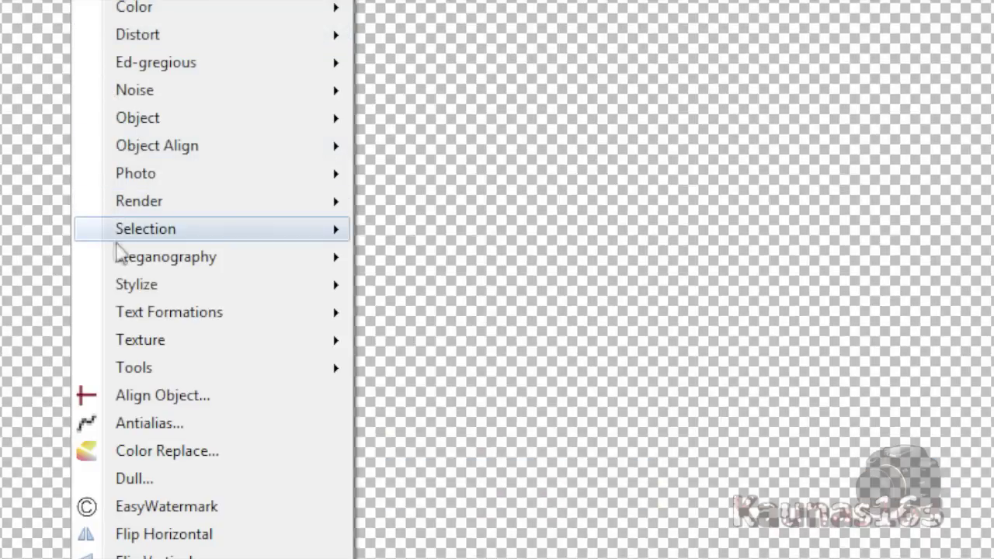
mouse_move(56, 88)
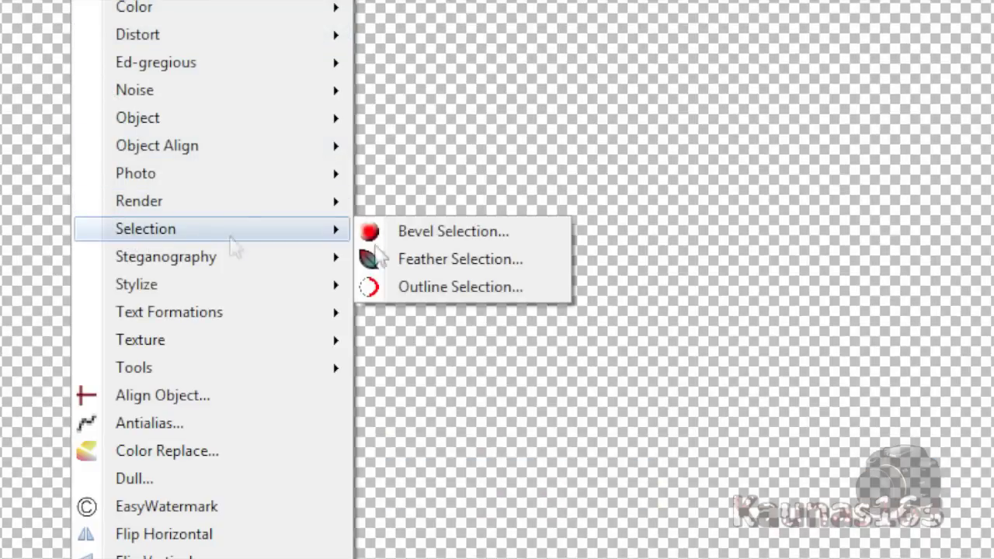
click(408, 235)
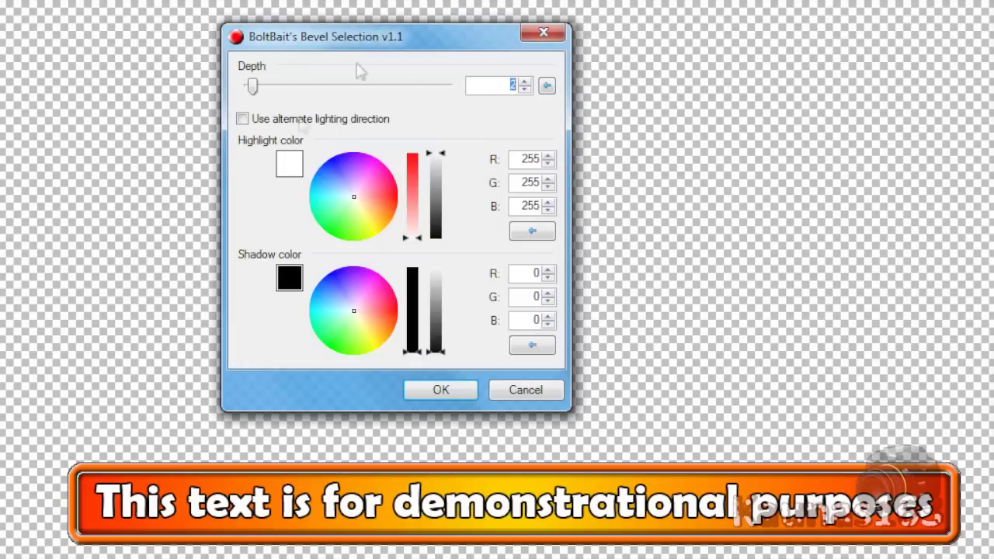
click(433, 388)
click(268, 80)
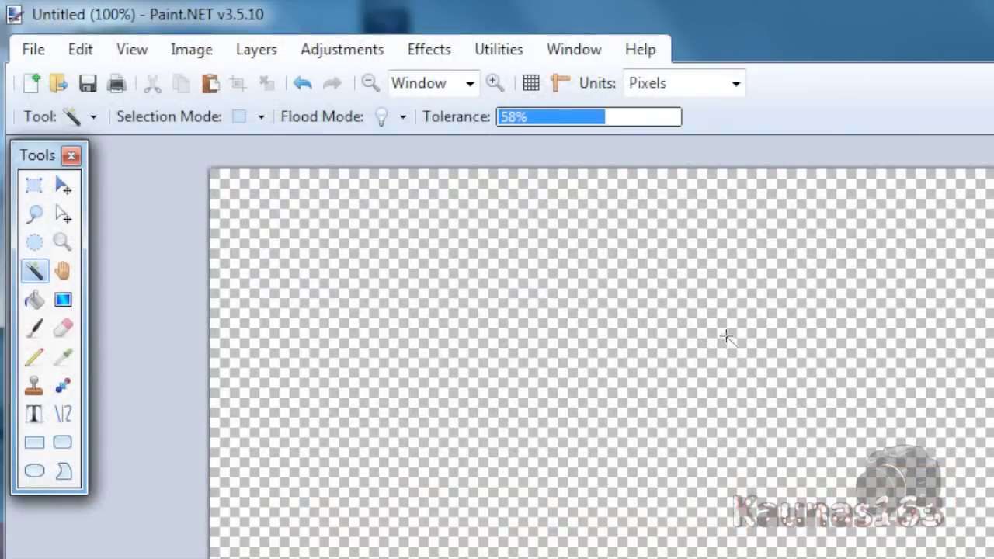
- Flatten the image and apply a default black Drop Shadow (offset 0, radius 1)
click(191, 49)
click(226, 319)
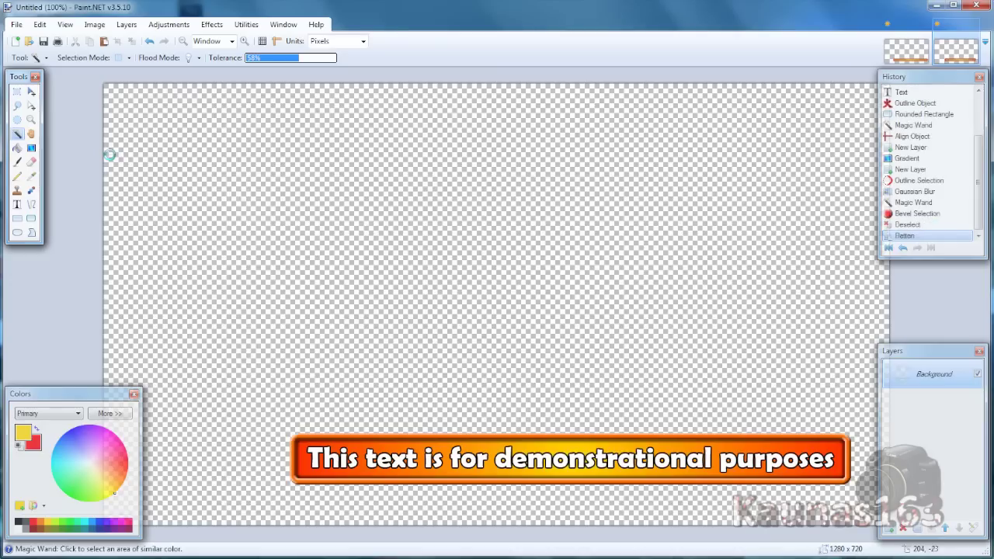
click(428, 49)
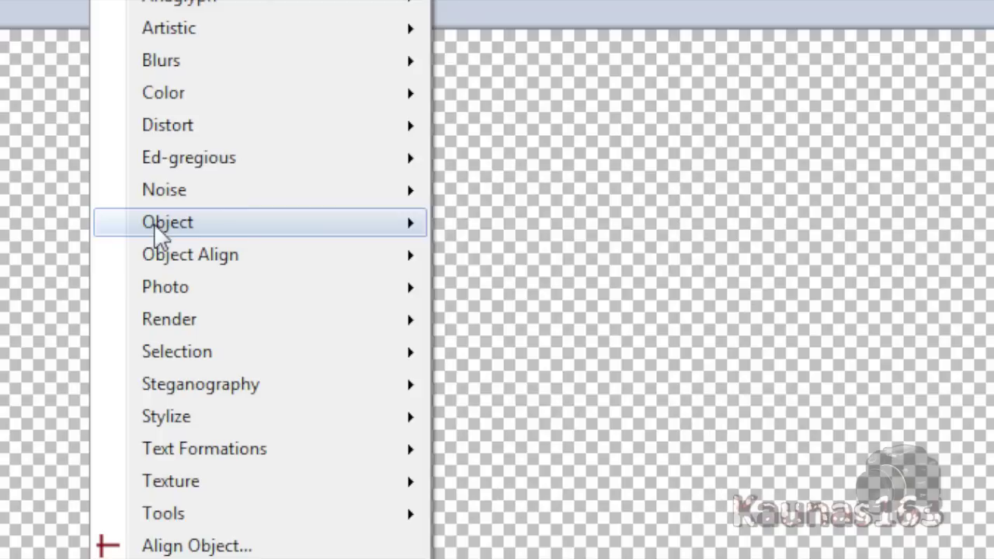
mouse_move(222, 164)
click(460, 227)
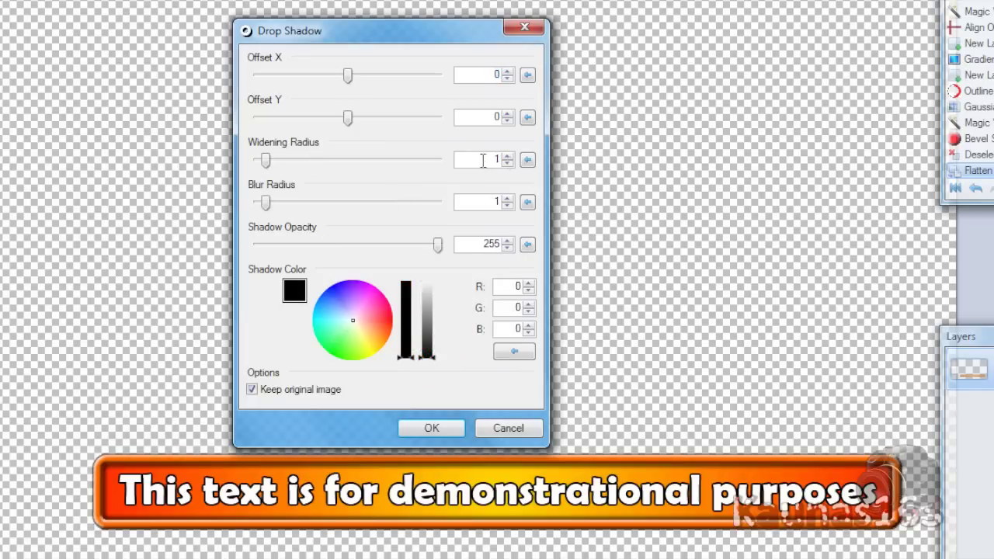
key(Tab)
key(Tab)
key(Tab)
key(Tab)
key(Return)
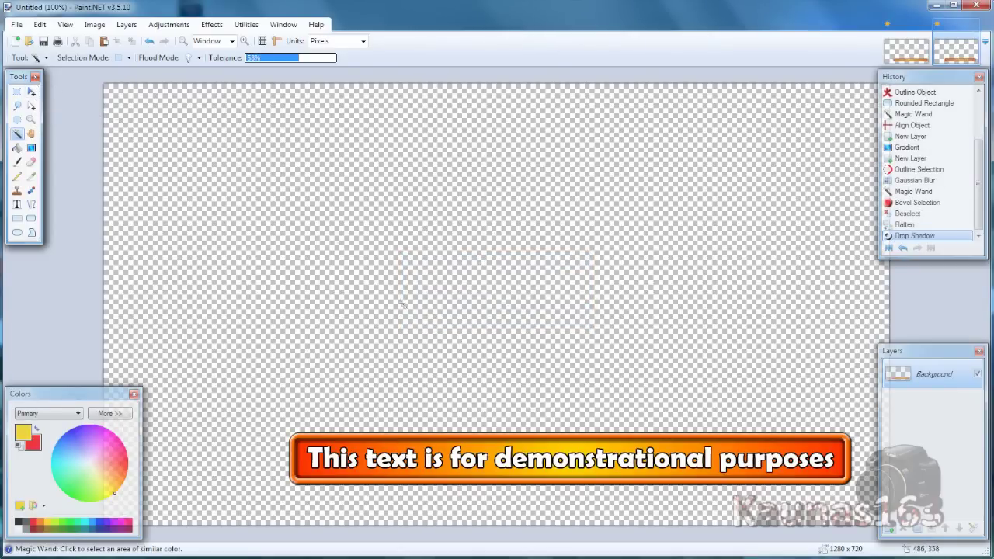
- Select all and drag the top-left handle to shrink the banner toward the lower right, then deselect
key(m)
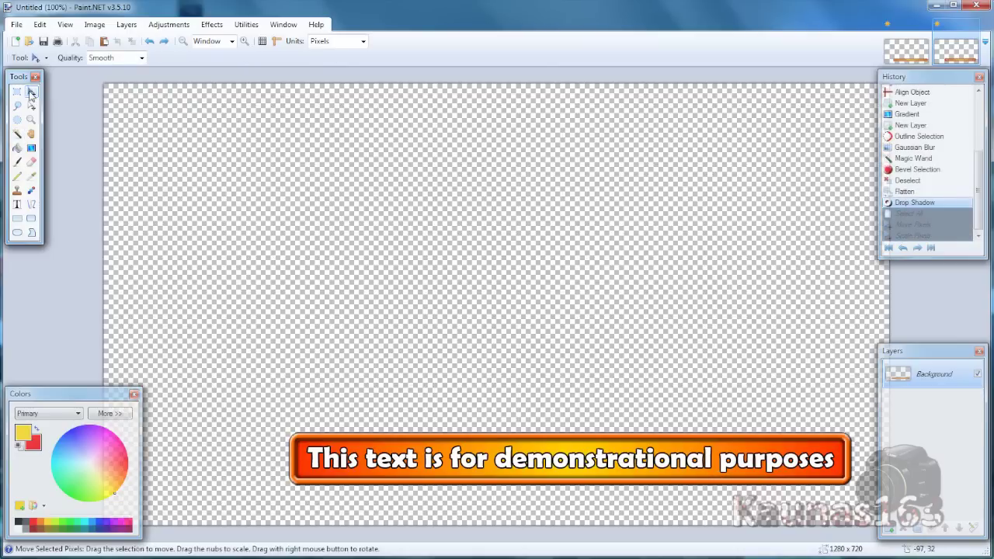
click(370, 251)
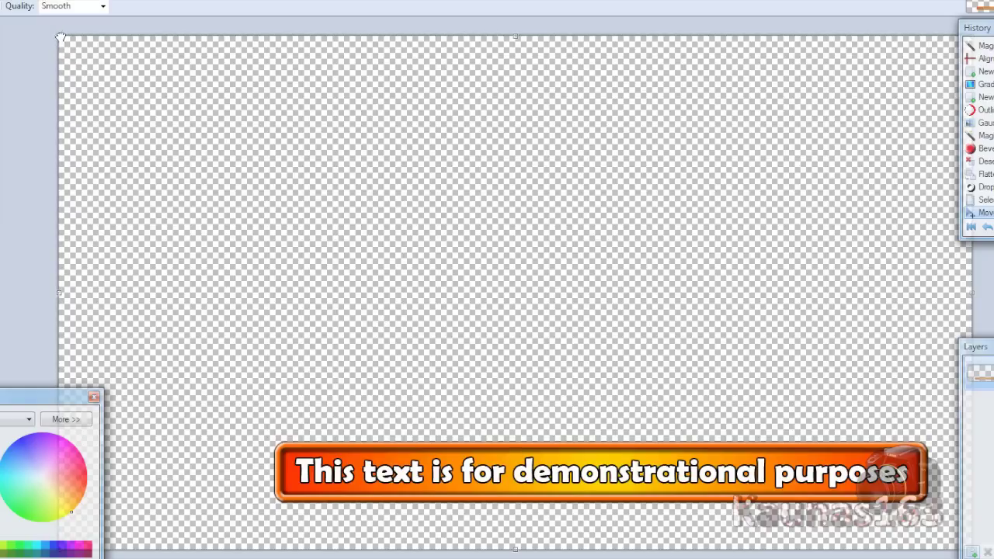
drag(57, 37, 153, 144)
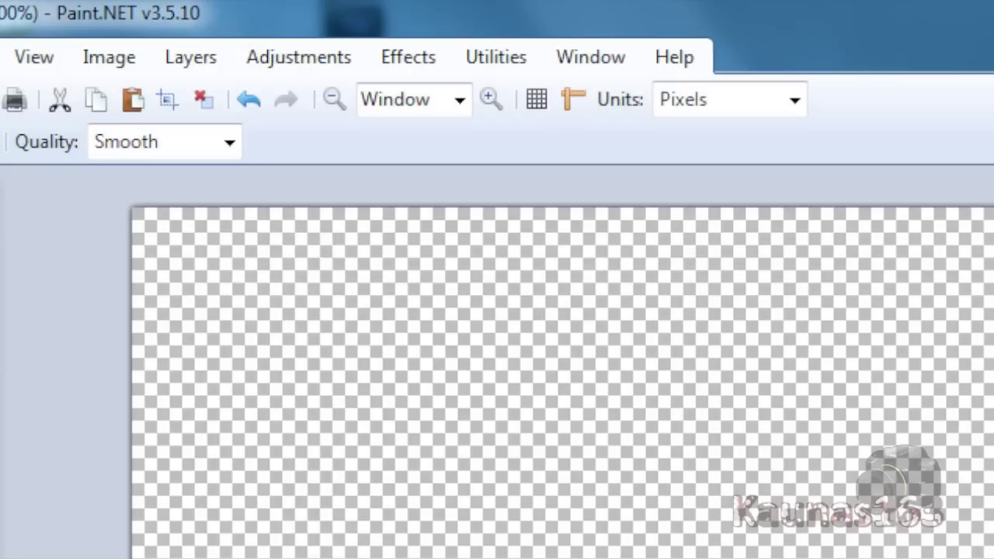
click(204, 99)
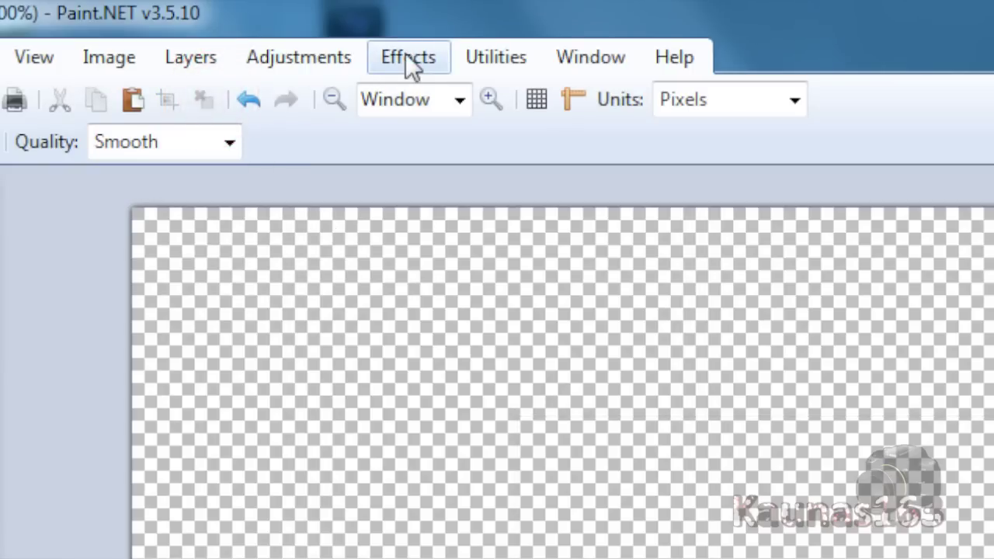
- Apply Photo > Sharpen+ to the banner with amount 100, radius 1 and threshold 0
click(406, 52)
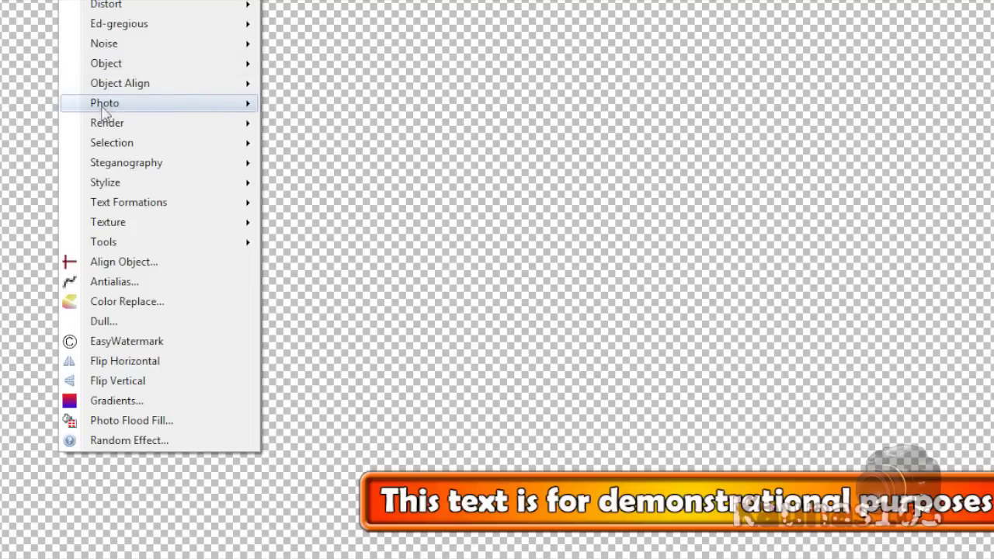
mouse_move(448, 481)
click(315, 363)
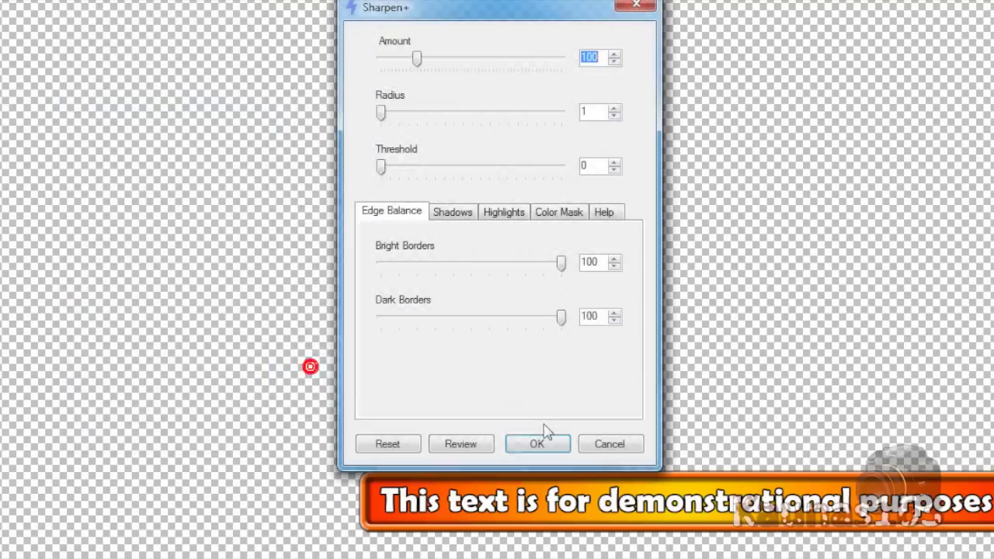
click(536, 444)
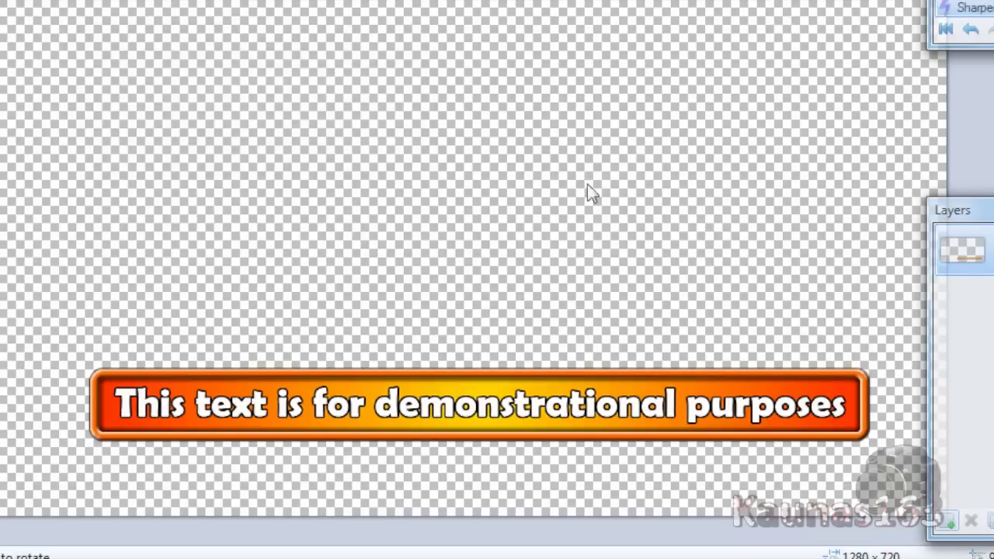